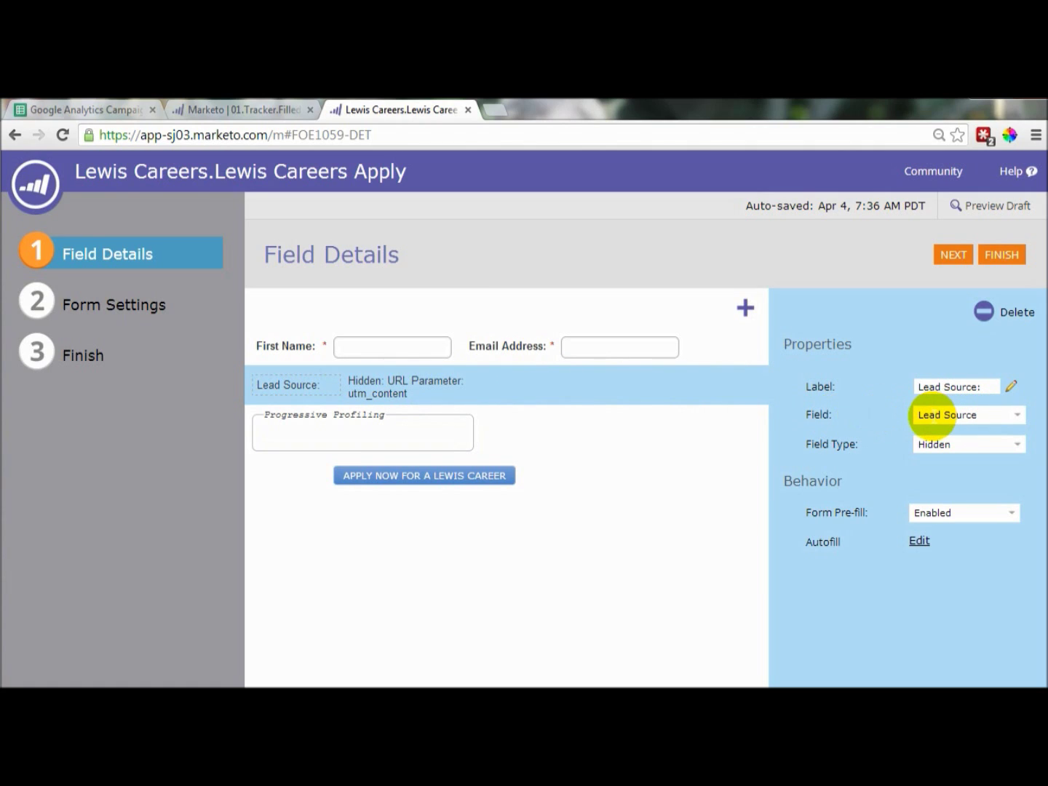
Step: Open the Autofill settings for the hidden Lead Source field on the Lewis Careers Apply form
left_click(920, 543)
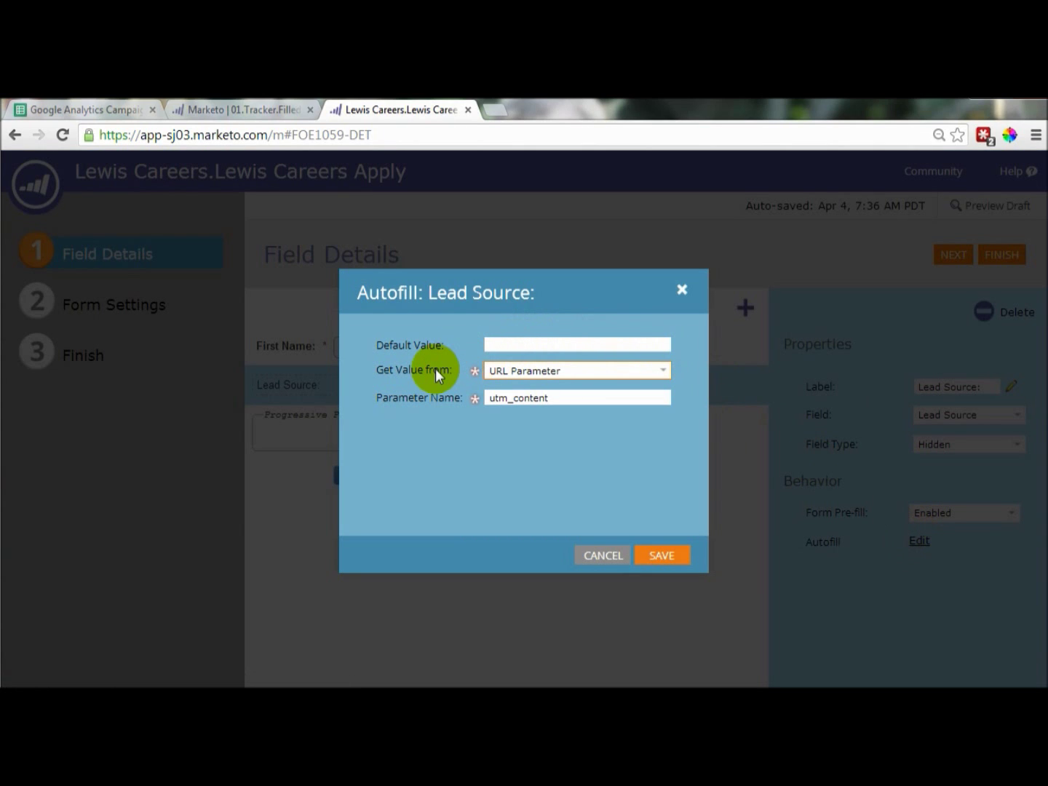
left_click(665, 373)
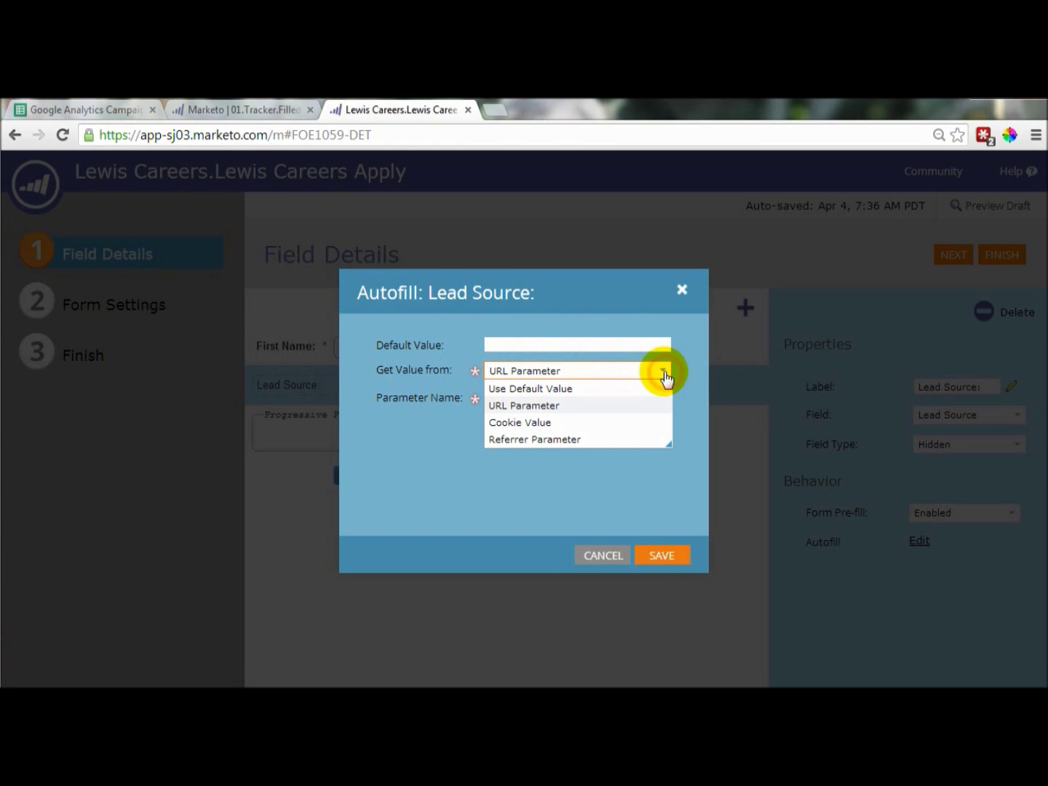
left_click(546, 405)
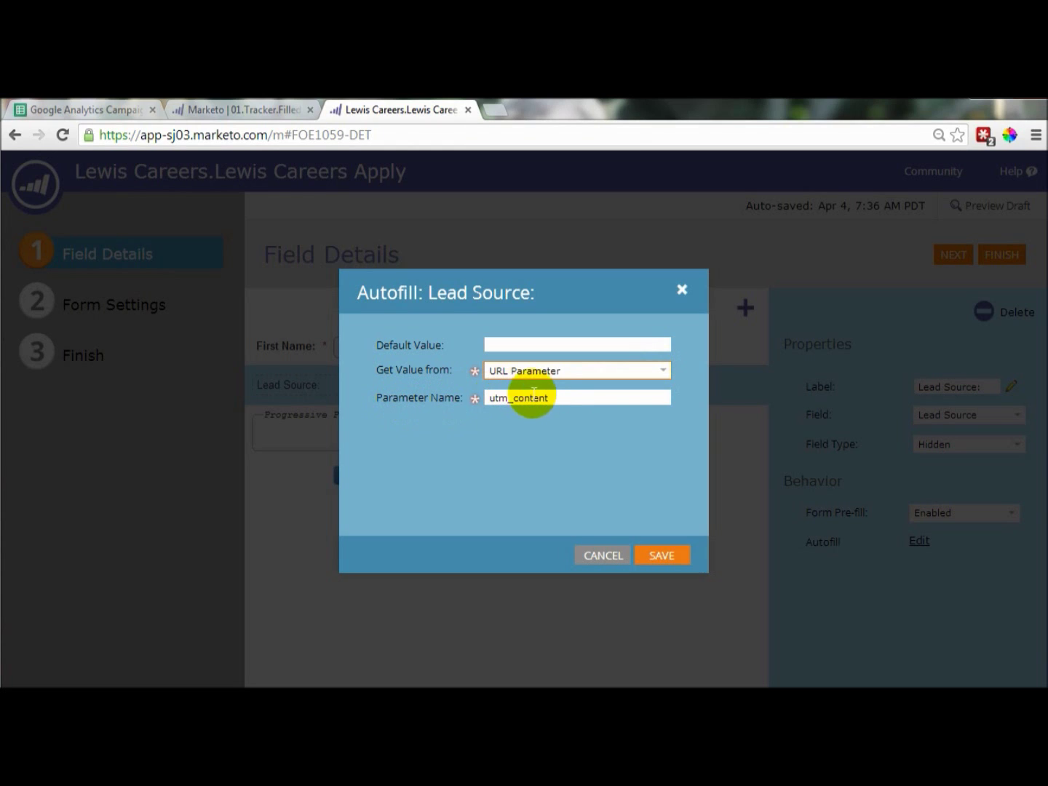
left_click_drag(558, 400, 464, 410)
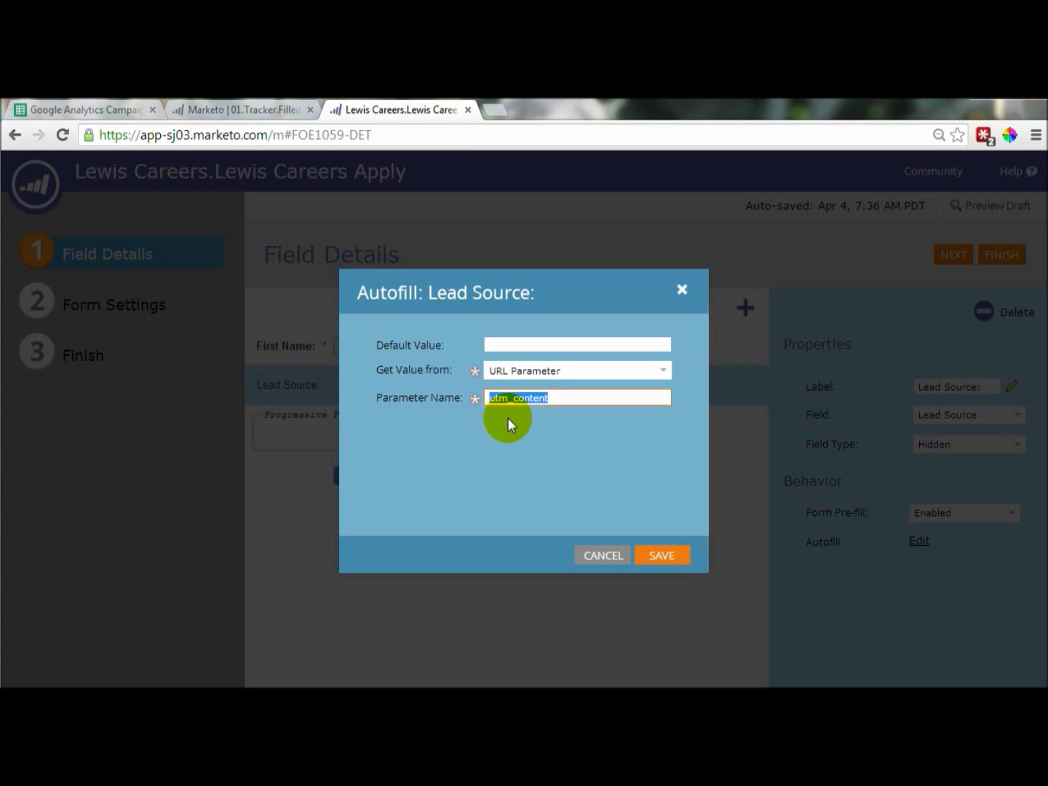
left_click(84, 109)
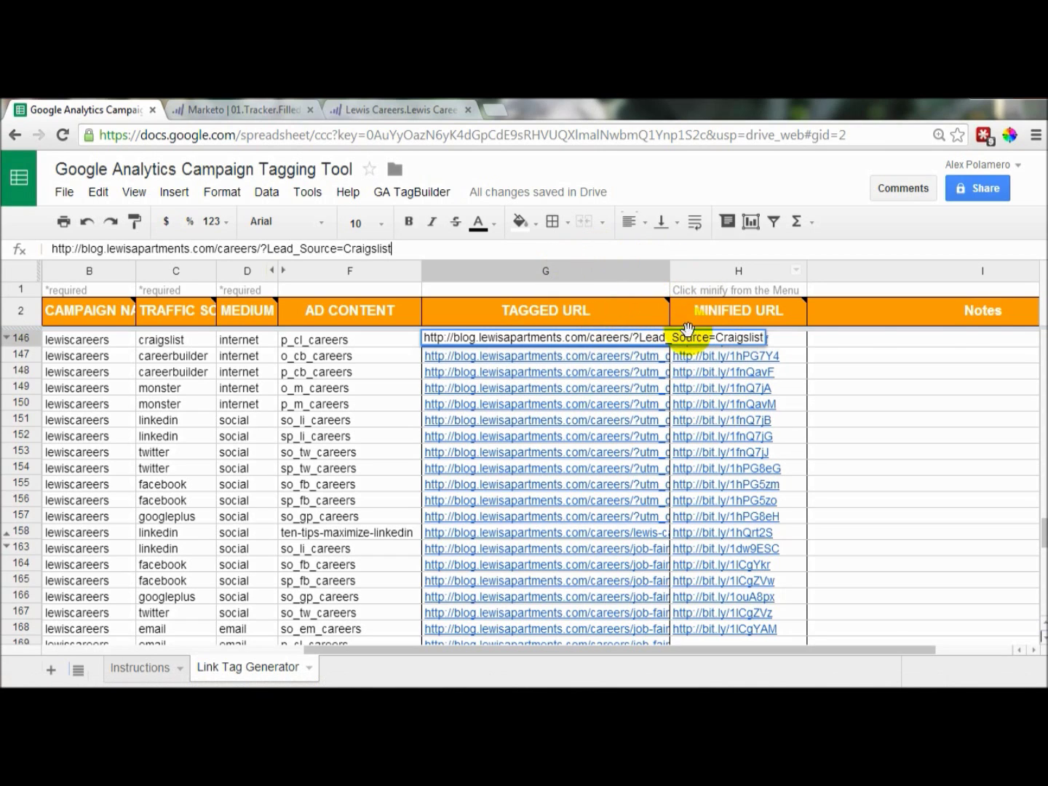
Step: Restore the full utm-tagged careers URL in cell G146
left_click(587, 357)
left_click(573, 339)
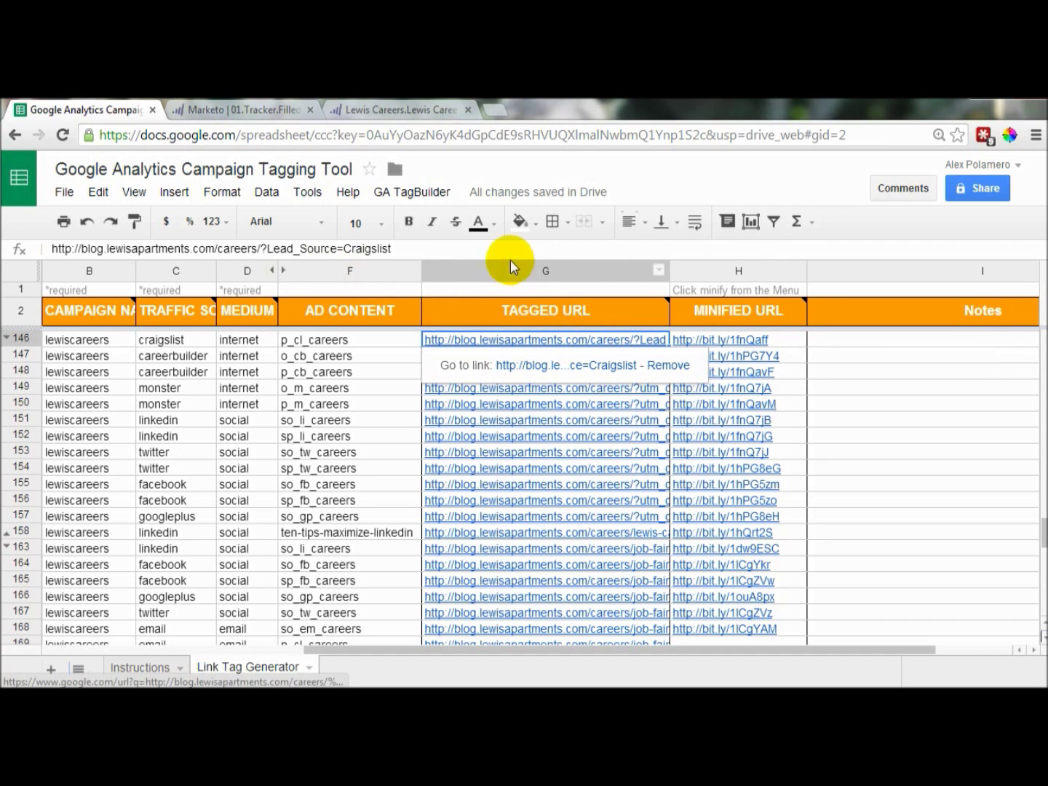
left_click(399, 247)
key("ctrl+a")
type("http://blog.lewisapartments.com/careers/?utm_campaign=lewiscareers&utm_source=careerbuilder&utm_medium=internet&utm_content=p_cl_careers")
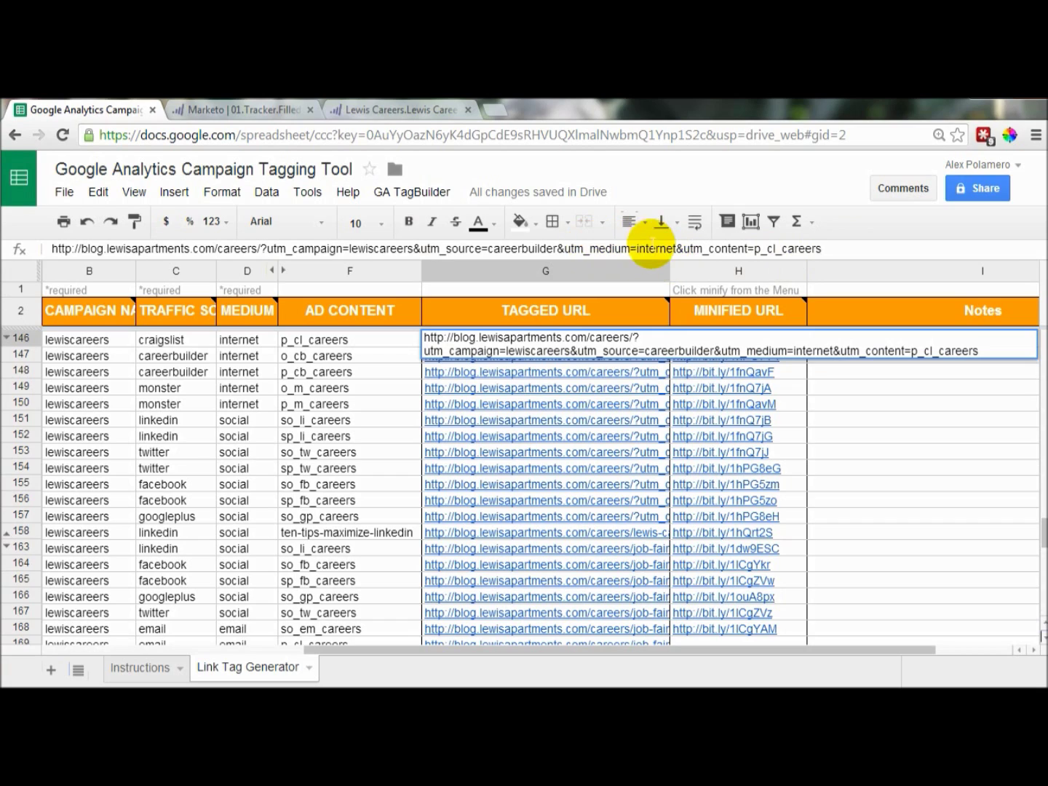
Step: Highlight utm_content, its value p_cl_careers, and utm_campaign in the URL
left_click_drag(682, 249, 752, 250)
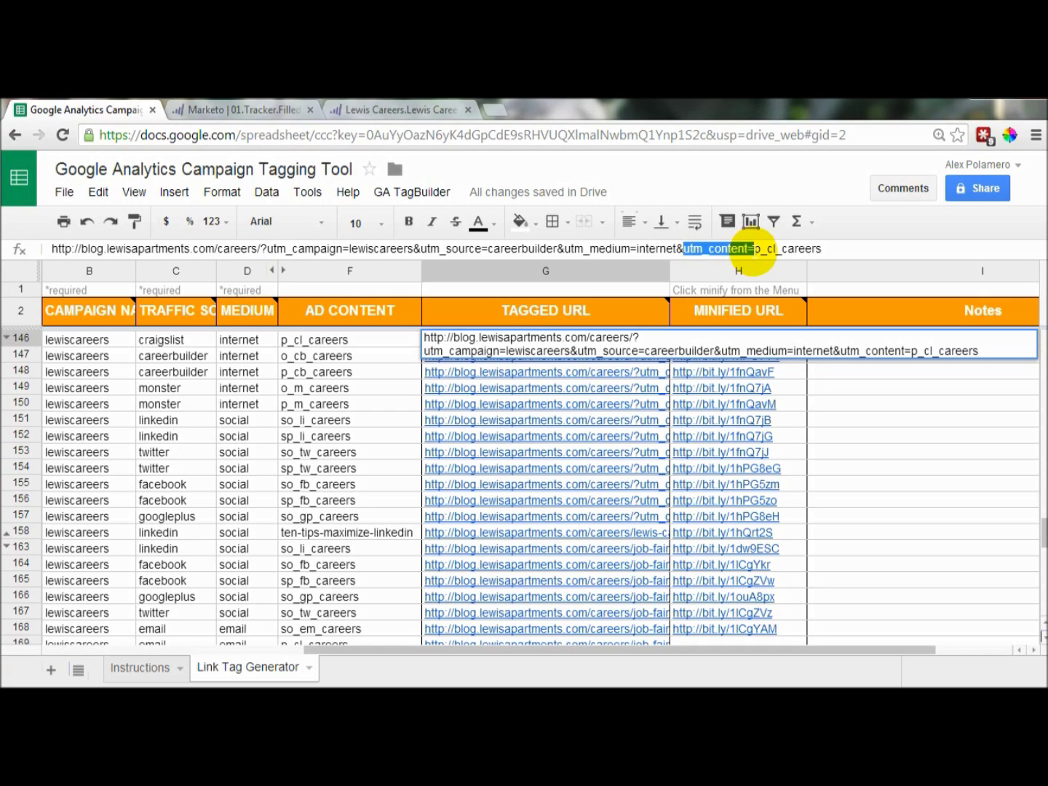
left_click_drag(822, 249, 753, 249)
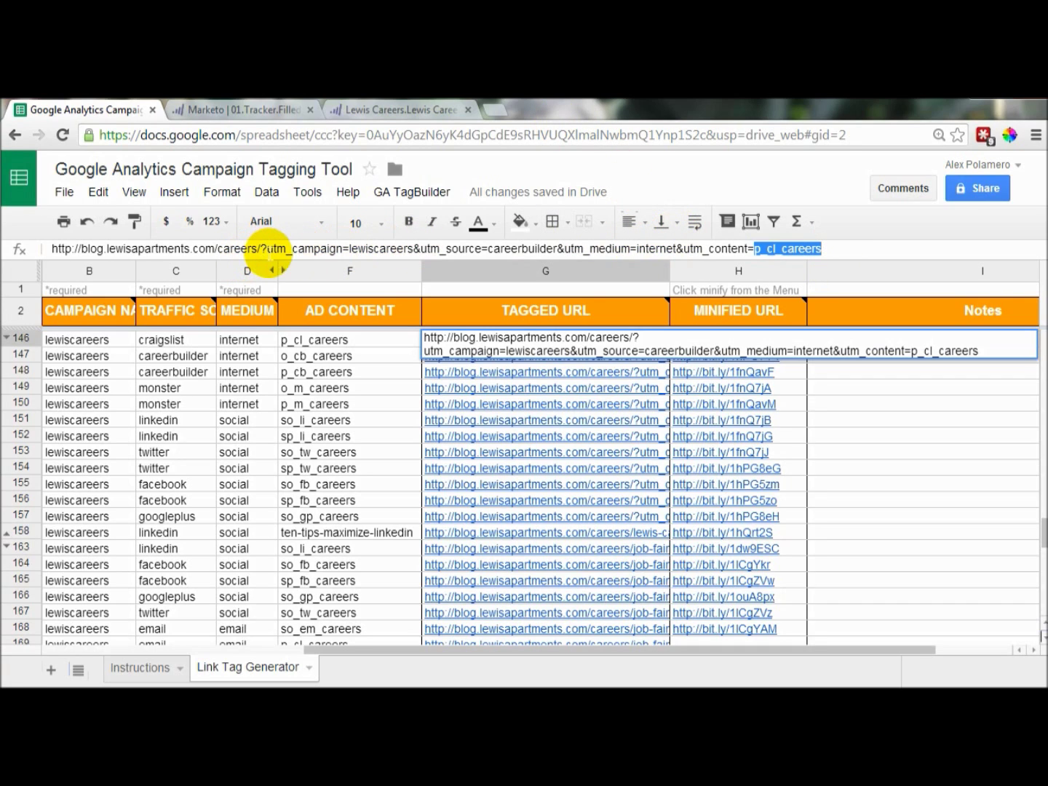
left_click_drag(266, 248, 342, 248)
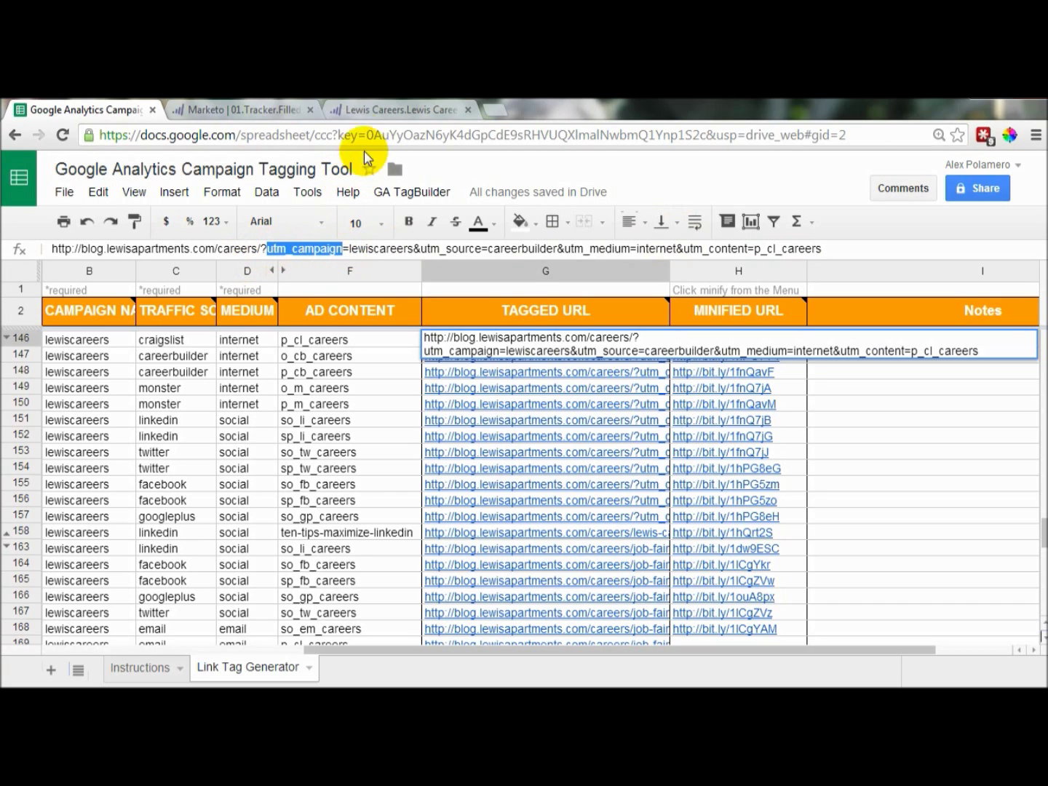
Step: Change the autofill Parameter Name from utm_content to utm_campaign
left_click(375, 110)
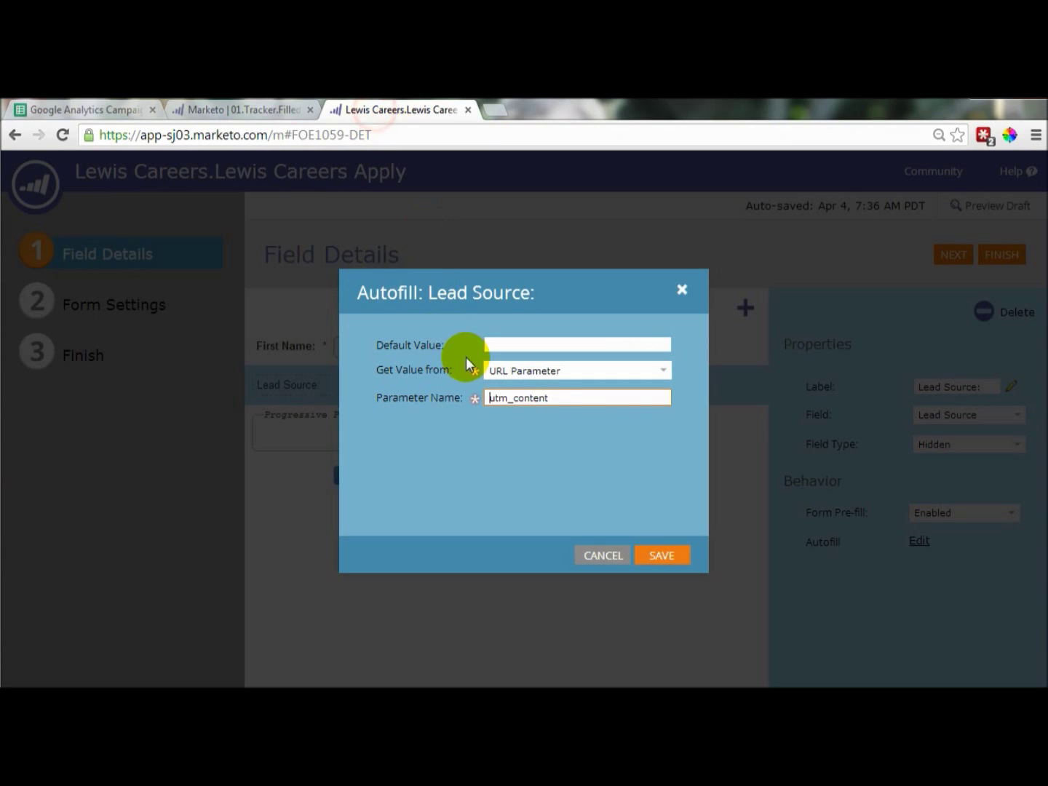
left_click(542, 397)
key("BackSpace")
key("BackSpace")
key("BackSpace")
key("BackSpace")
key("BackSpace")
key("BackSpace")
type("ampaign")
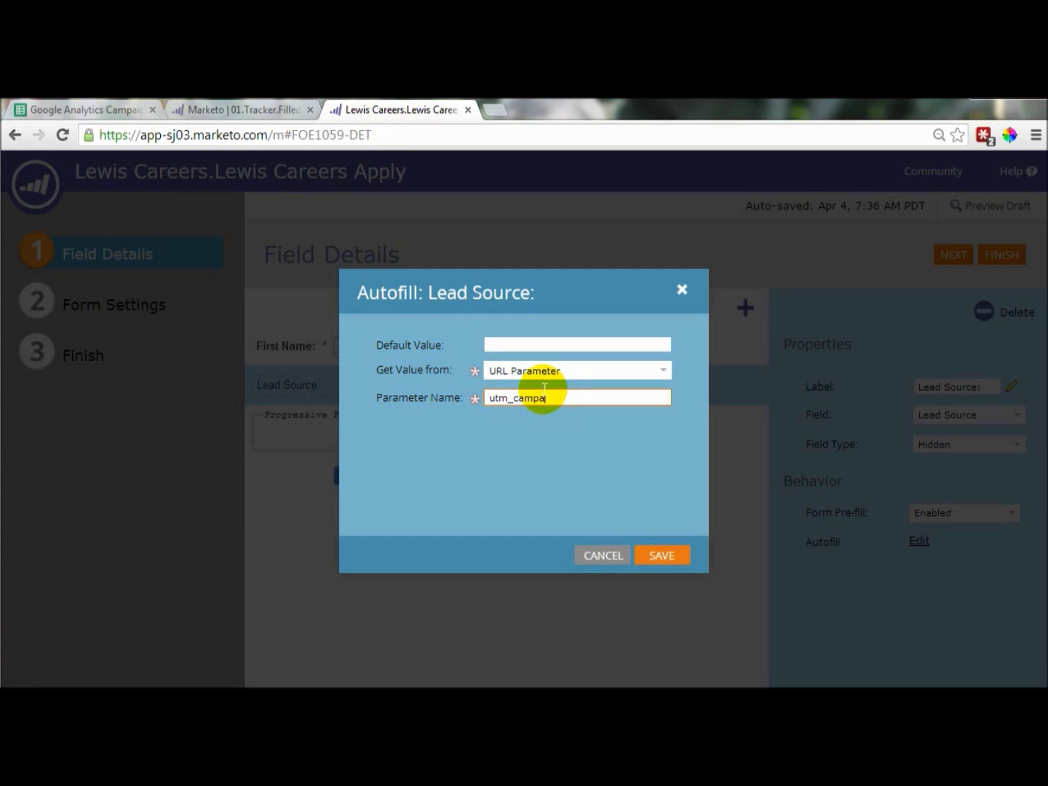
Step: Compare against the lewiscareers campaign value in Sheets, then cancel, keeping utm_content
left_click(83, 110)
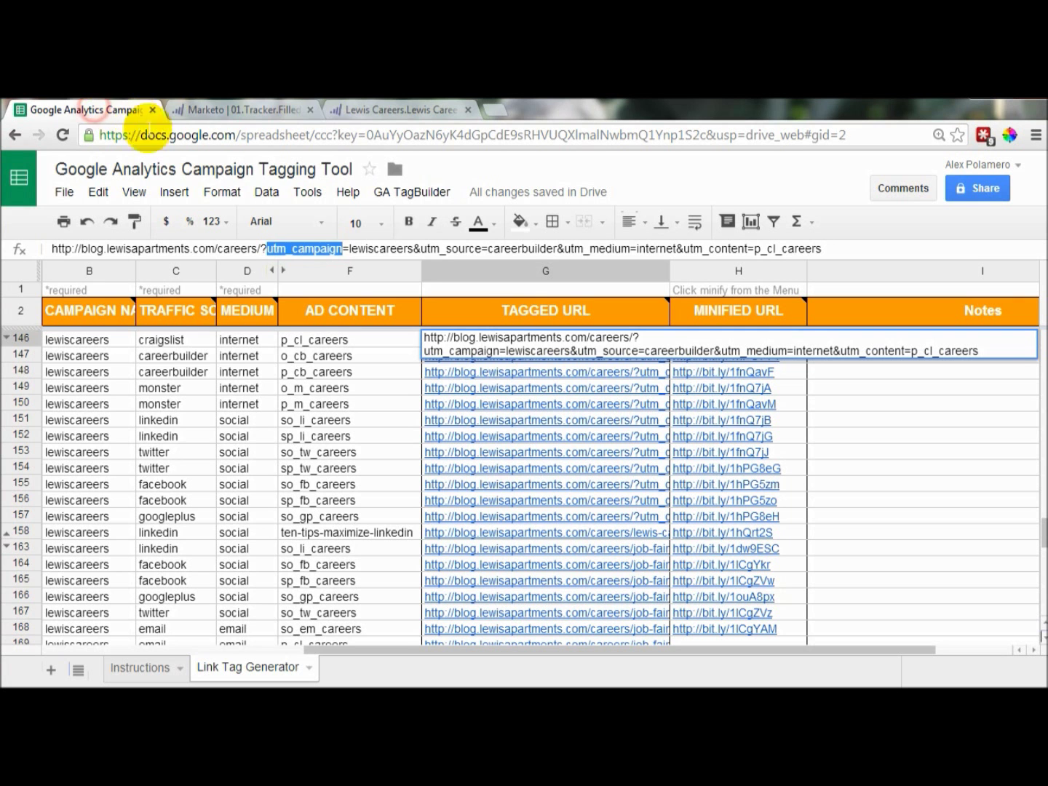
left_click_drag(414, 249, 350, 245)
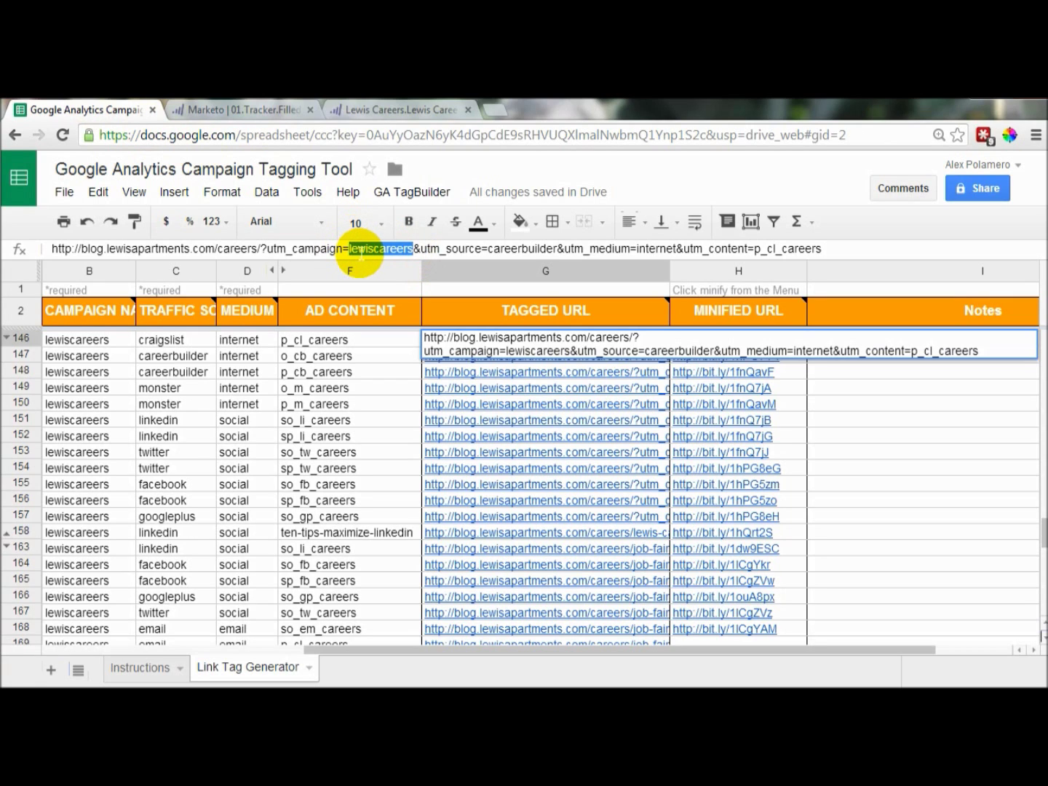
left_click(383, 111)
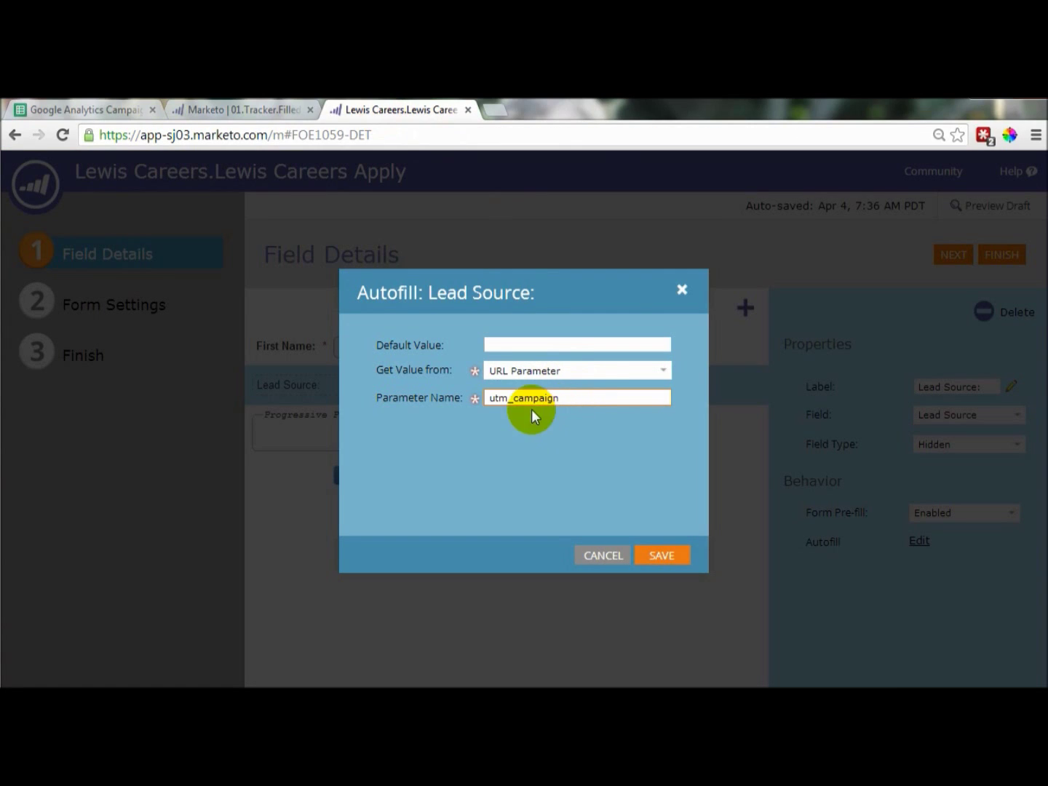
left_click(626, 555)
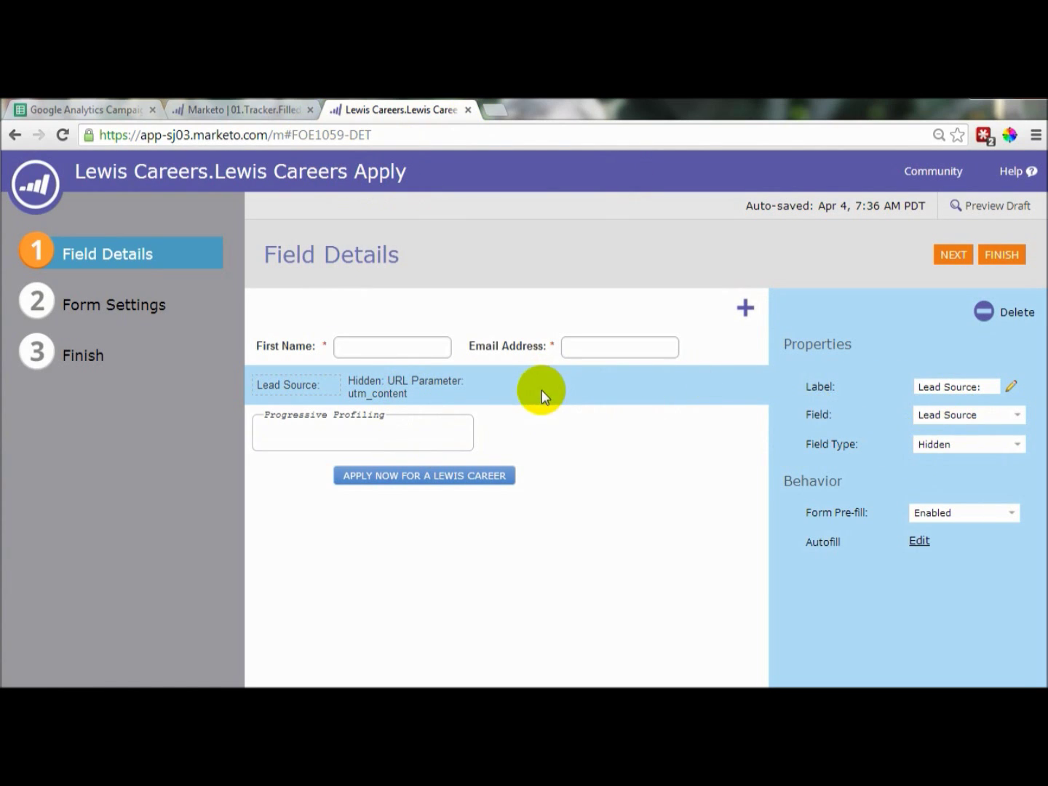
left_click(920, 542)
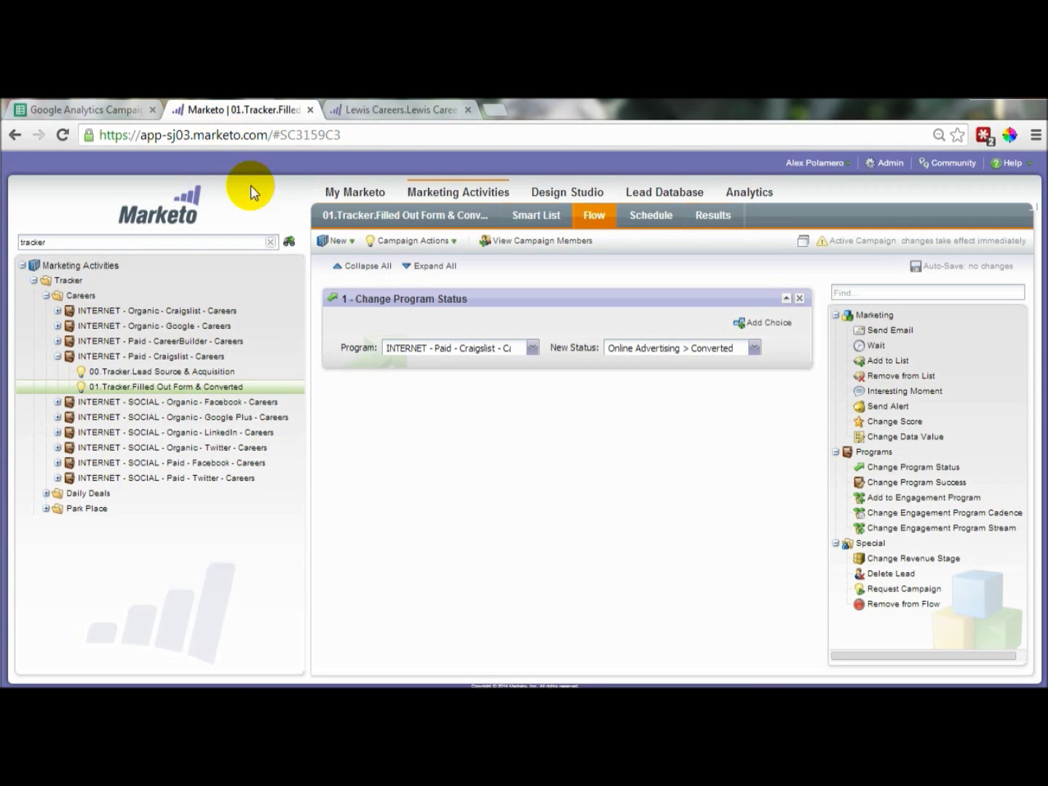
Step: Open 00.Tracker.Lead Source & Acquisition within the INTERNET - Paid - Craigslist - Careers program
left_click(212, 110)
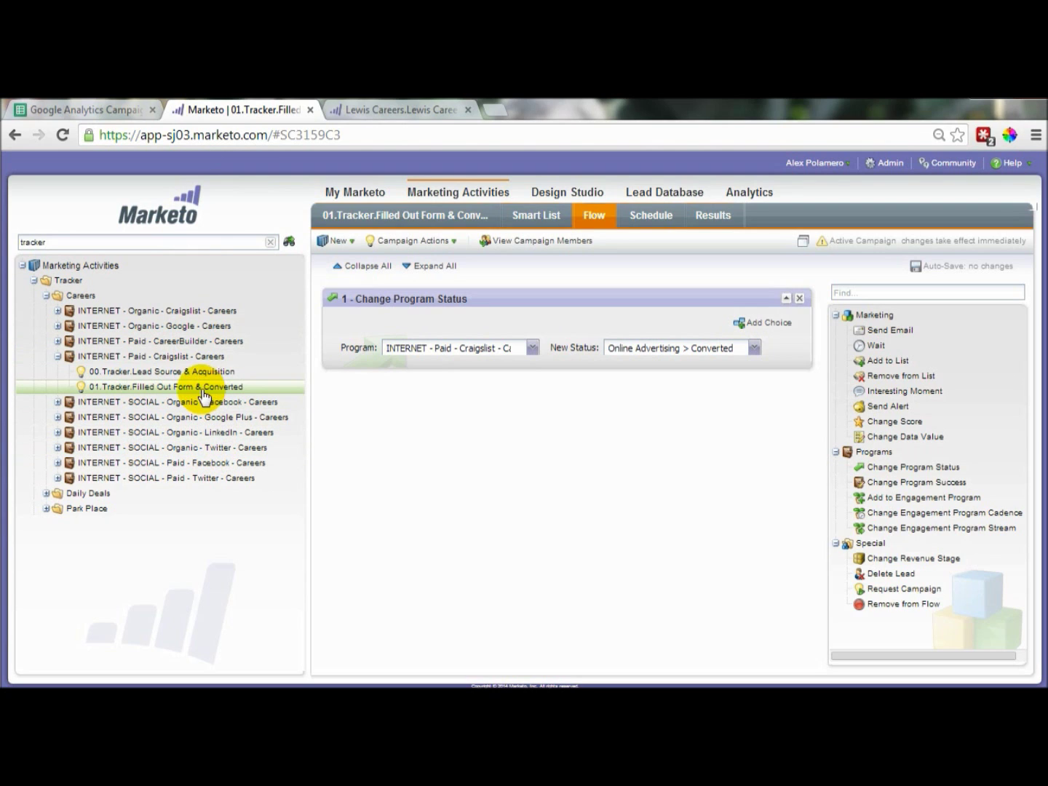
left_click(187, 359)
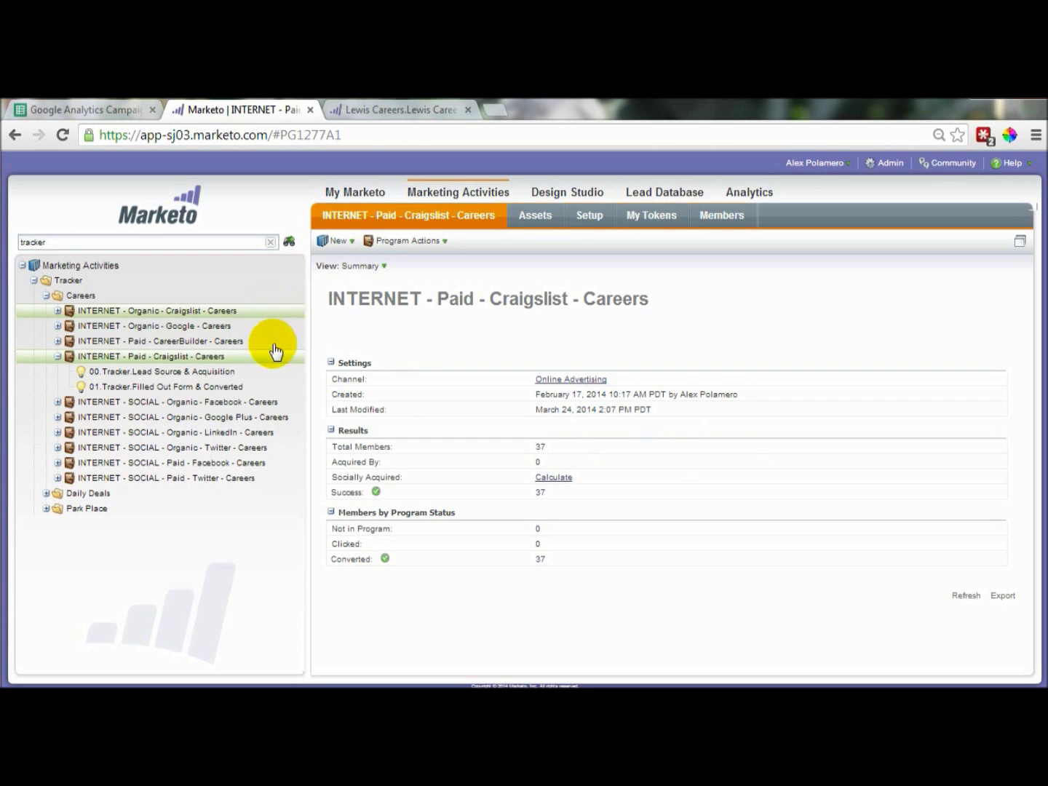
left_click(221, 372)
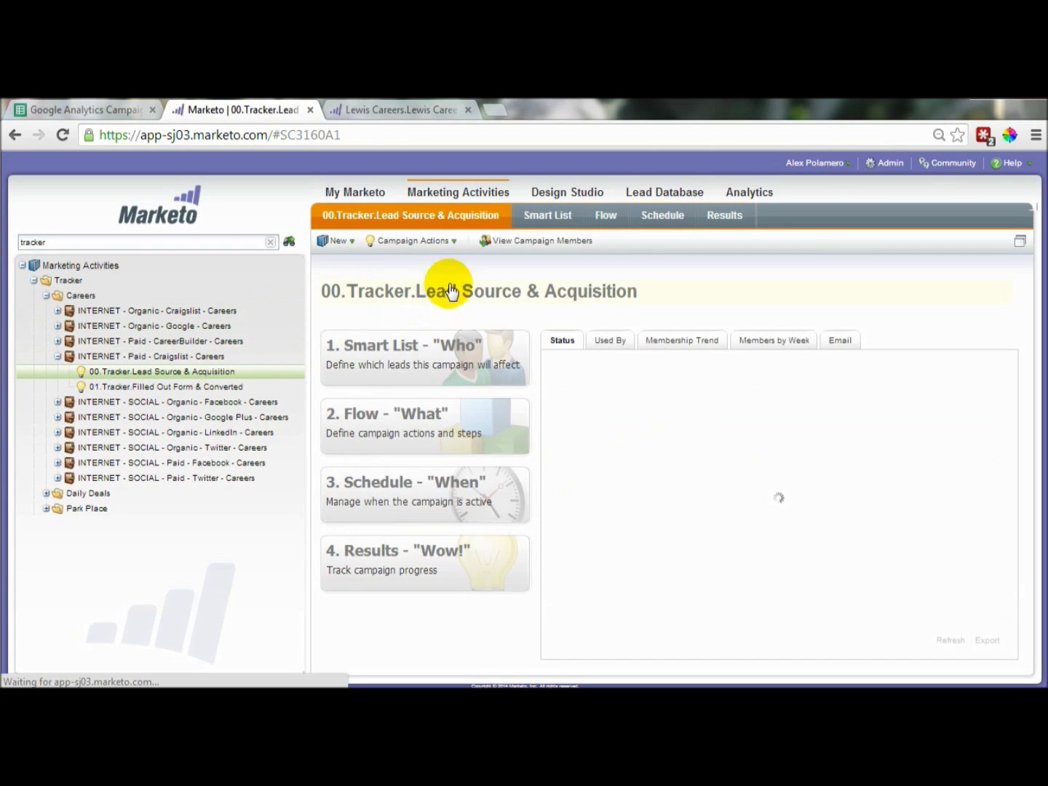
Step: Review the campaign's Smart List trigger, then view its Flow steps
left_click(552, 221)
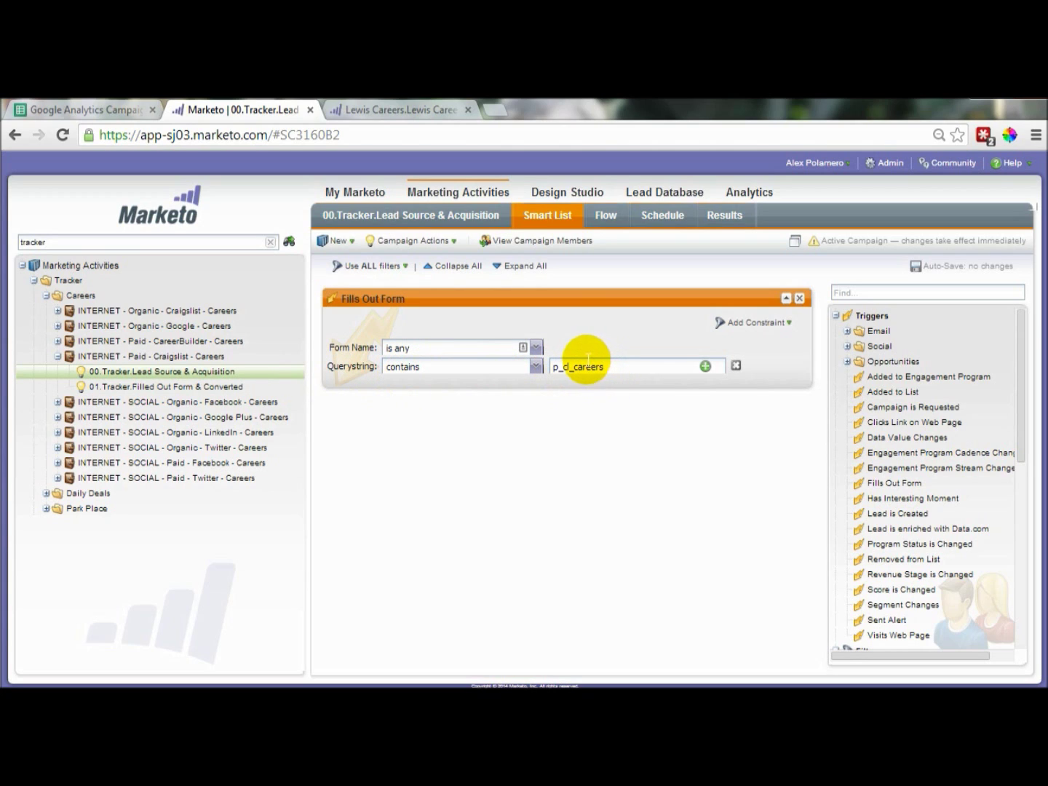
left_click(606, 219)
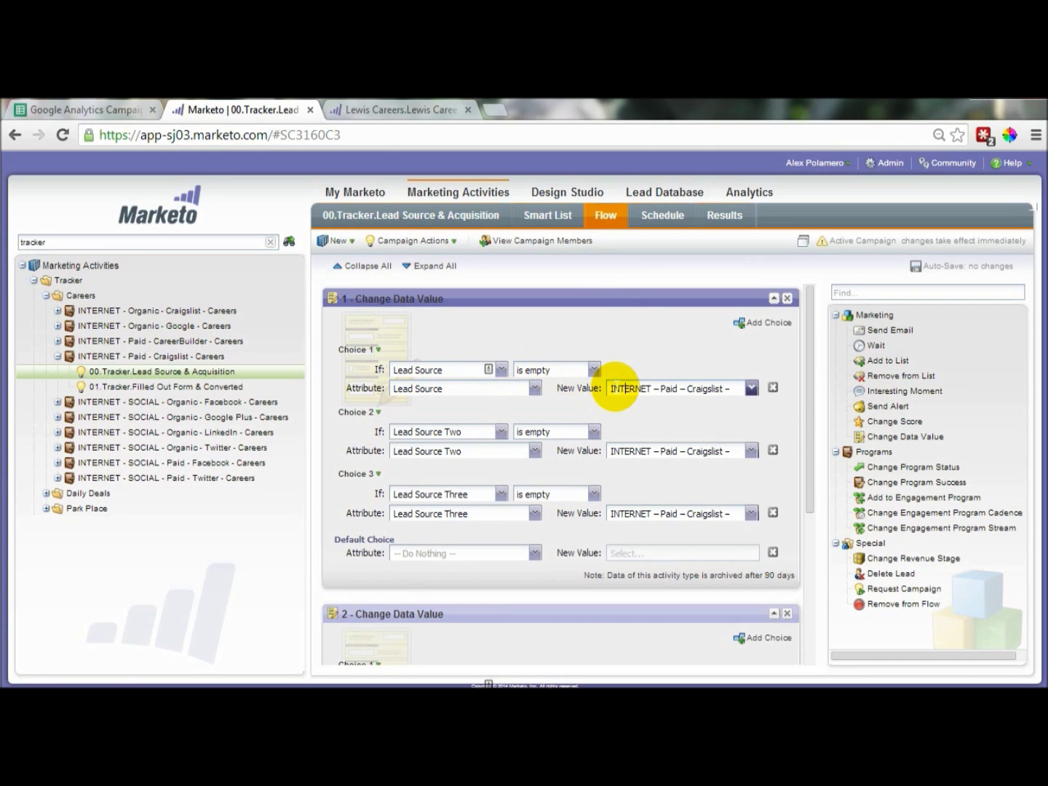
Step: Append 'Careers' to Choice 1's New Value, making it INTERNET – Paid – Craigslist – Careers
type("Careers")
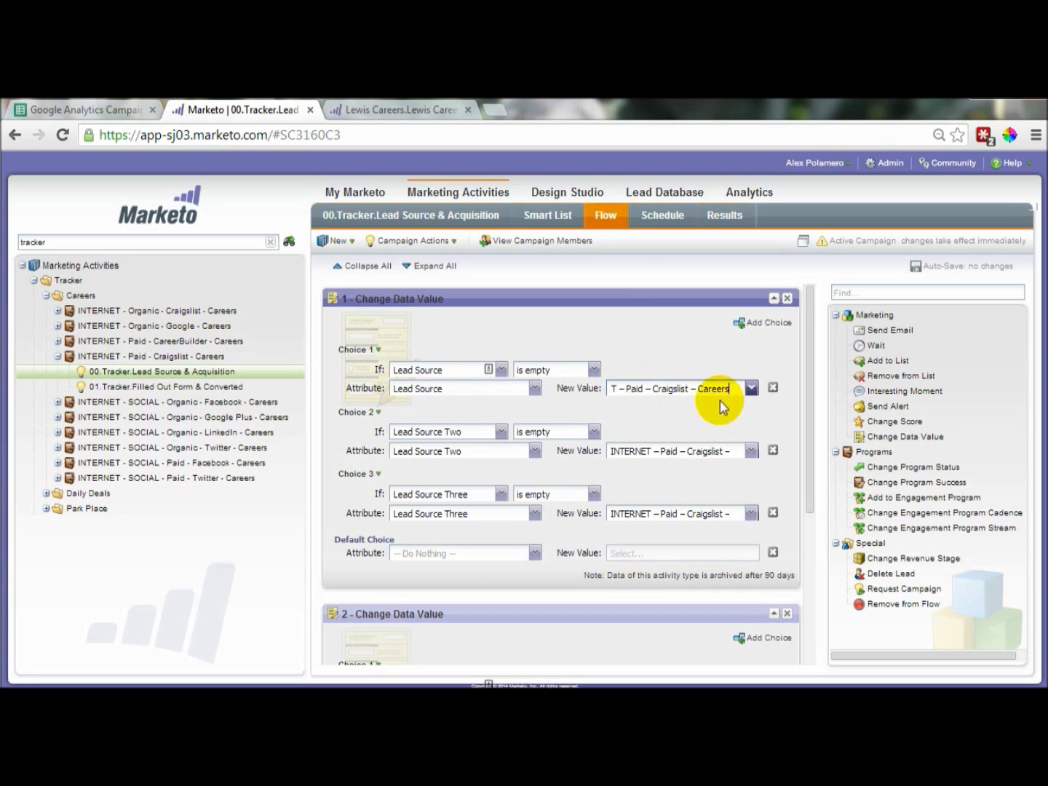
left_click_drag(721, 390, 575, 404)
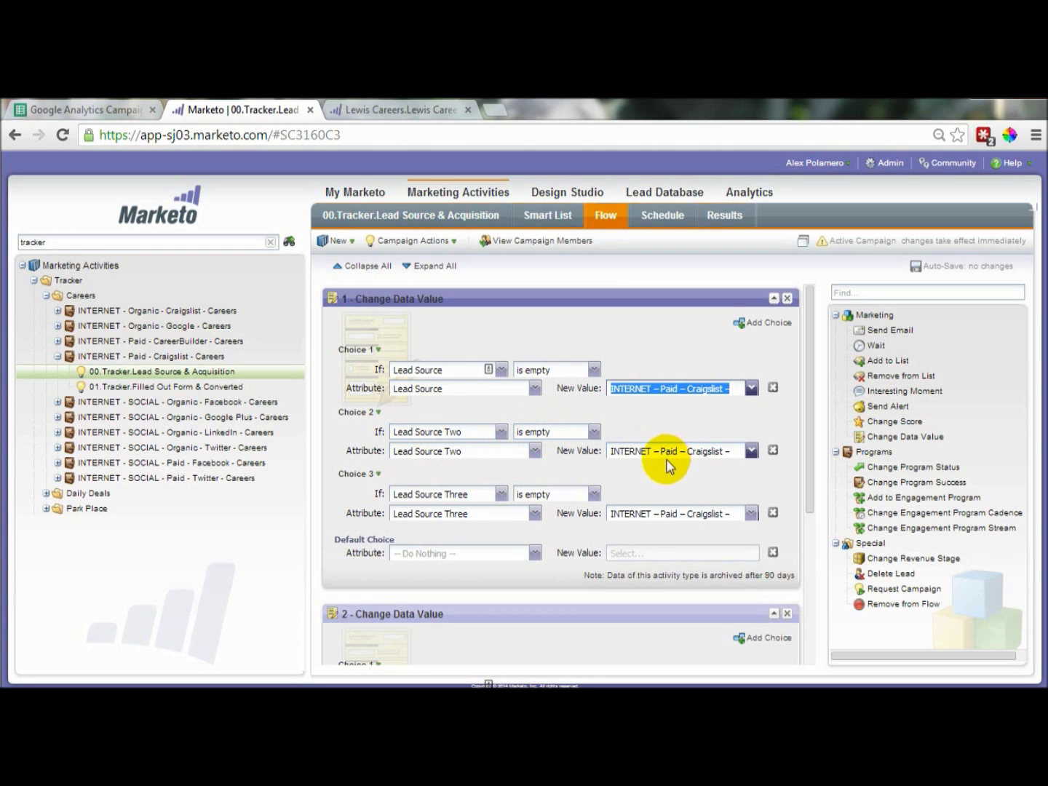
scroll(590, 535, "down", 3)
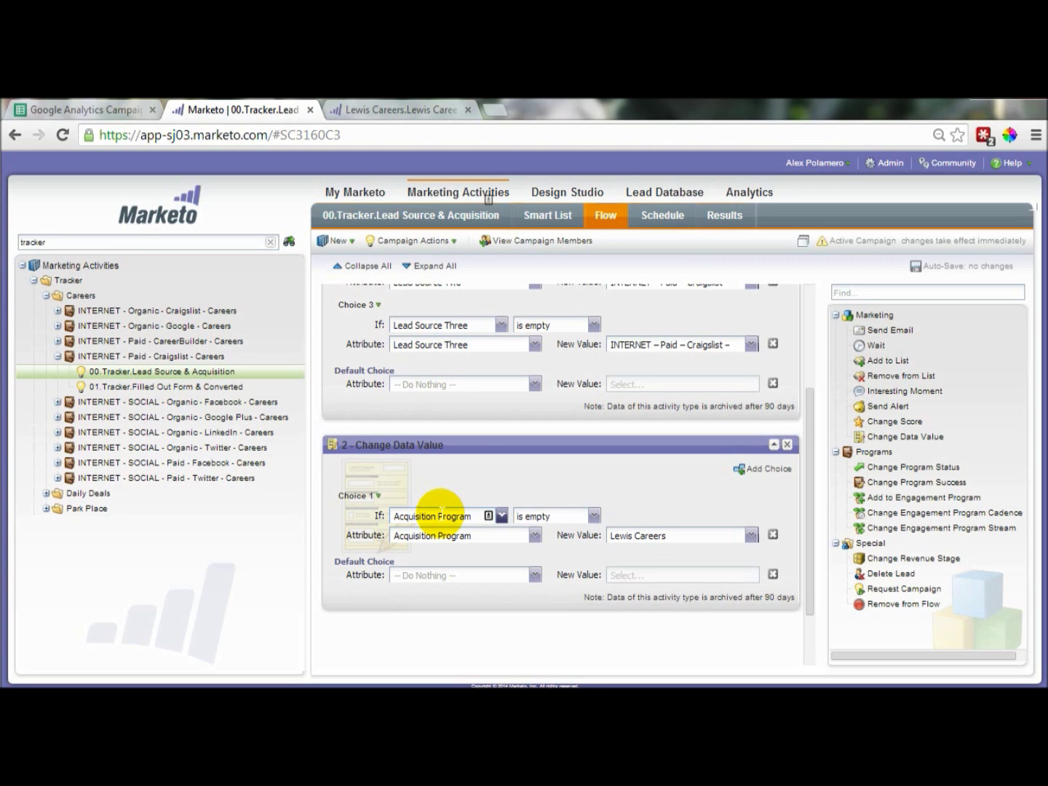
Step: Check the schedule, then view the 01.Tracker.Filled Out Form & Converted p_cl_careers form trigger
left_click(659, 219)
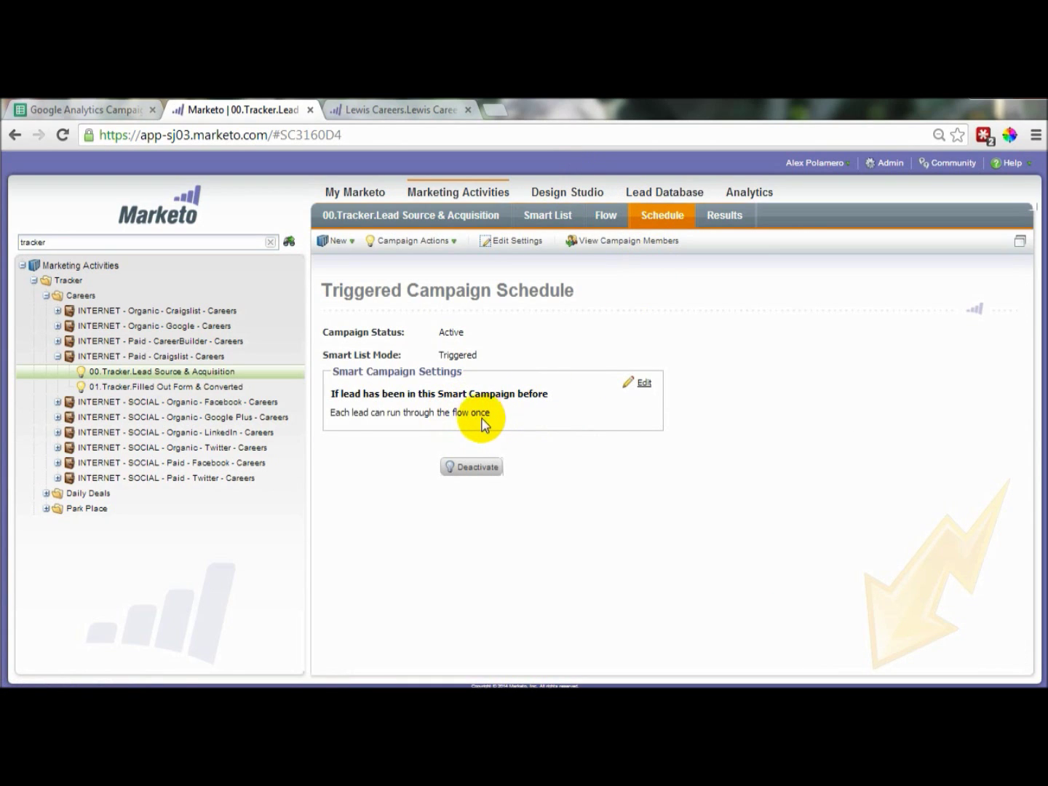
left_click(215, 388)
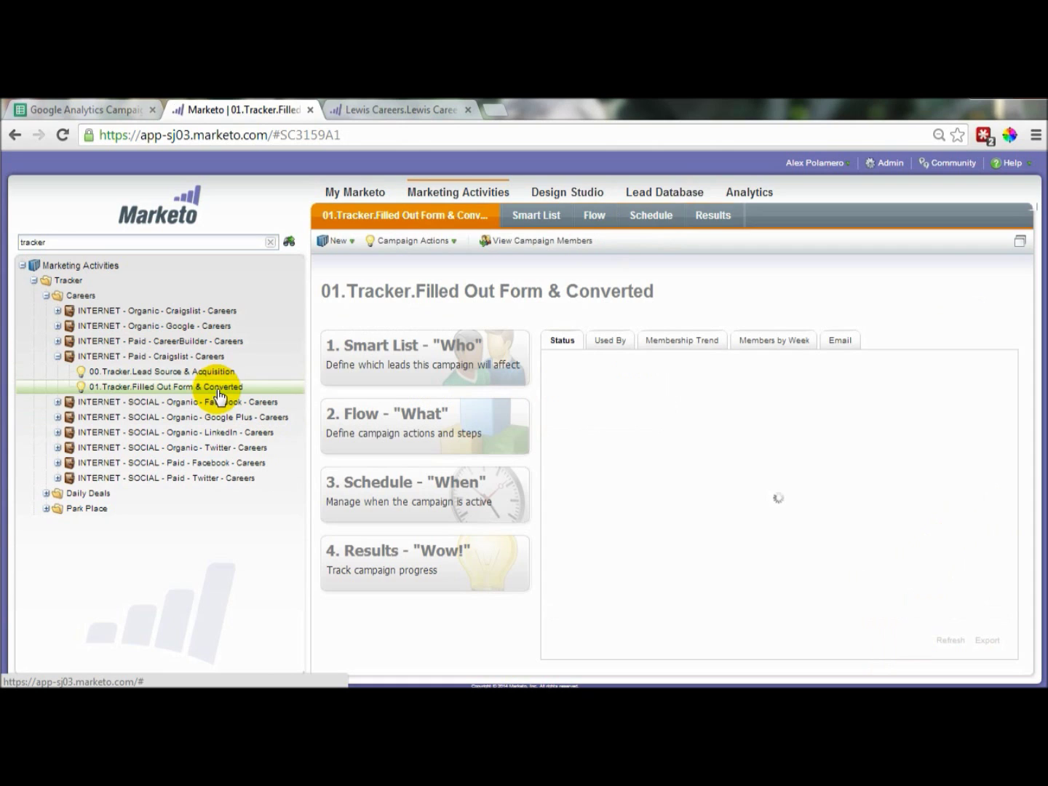
left_click(554, 223)
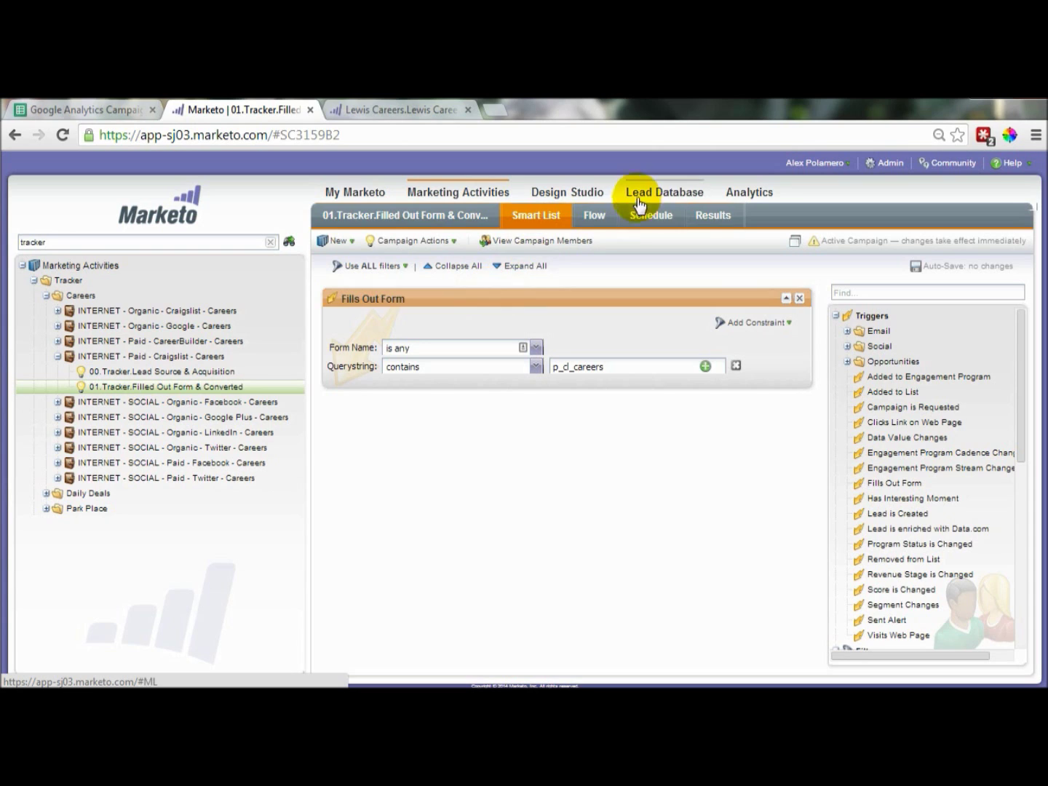
Step: View the 01.Tracker campaign's Flow setting program status to Online Advertising > Converted
left_click(598, 219)
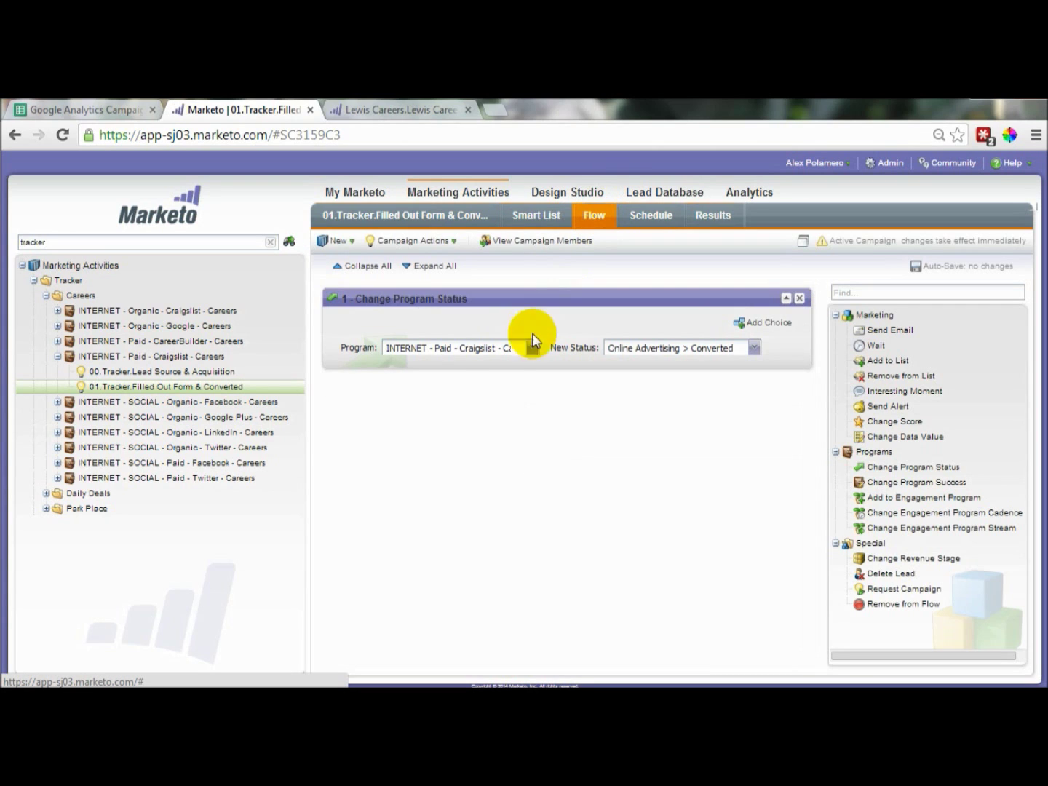